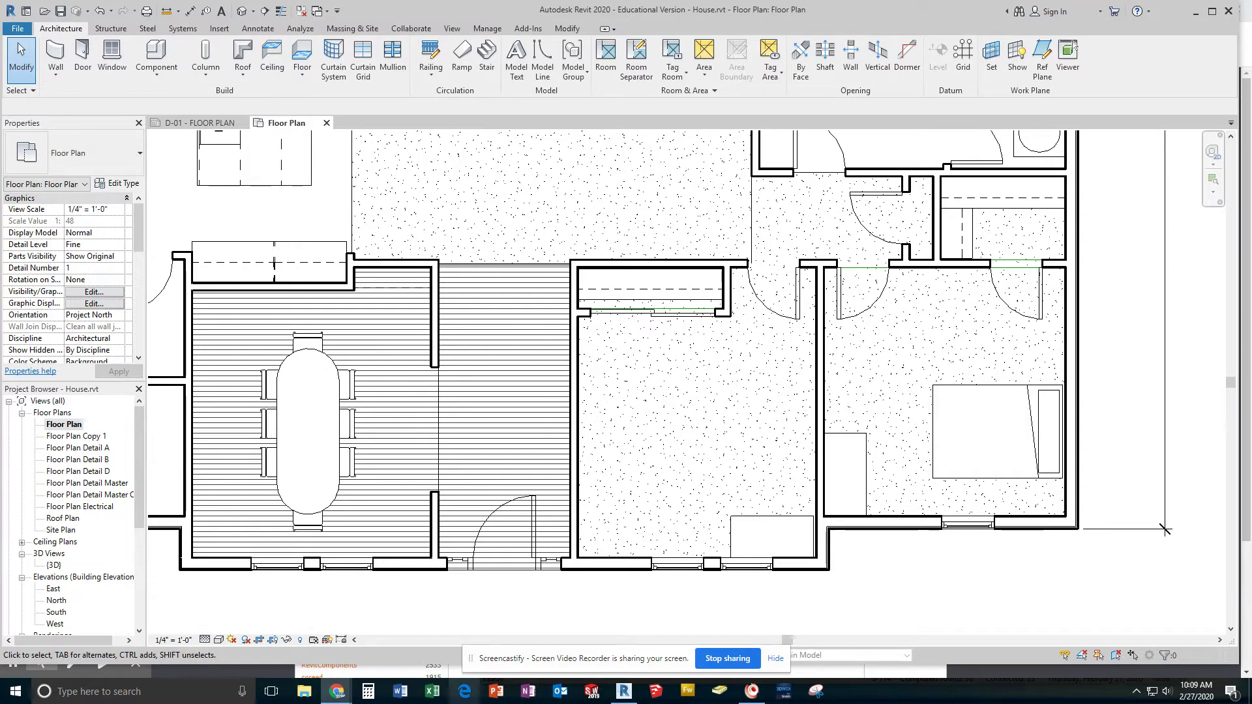
# Step: Switch to RevitCity in Chrome and search the site's downloads for Crib
pyautogui.moveTo(337, 695)
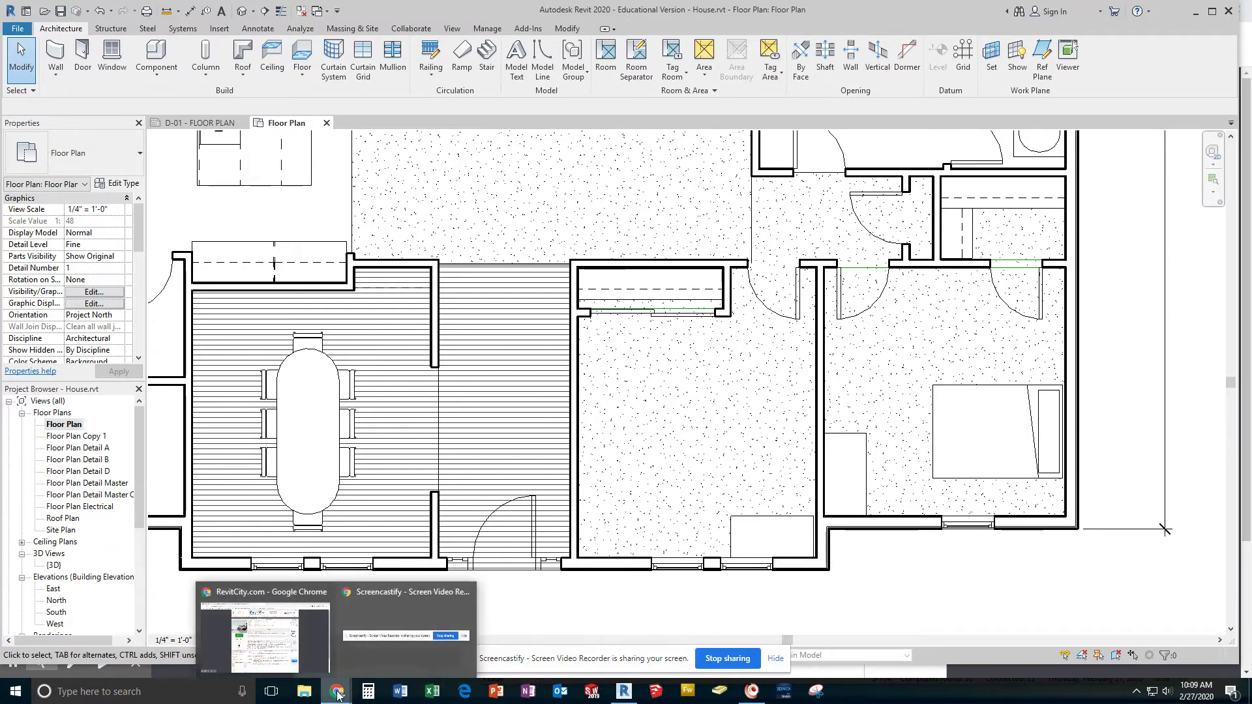
pyautogui.click(295, 659)
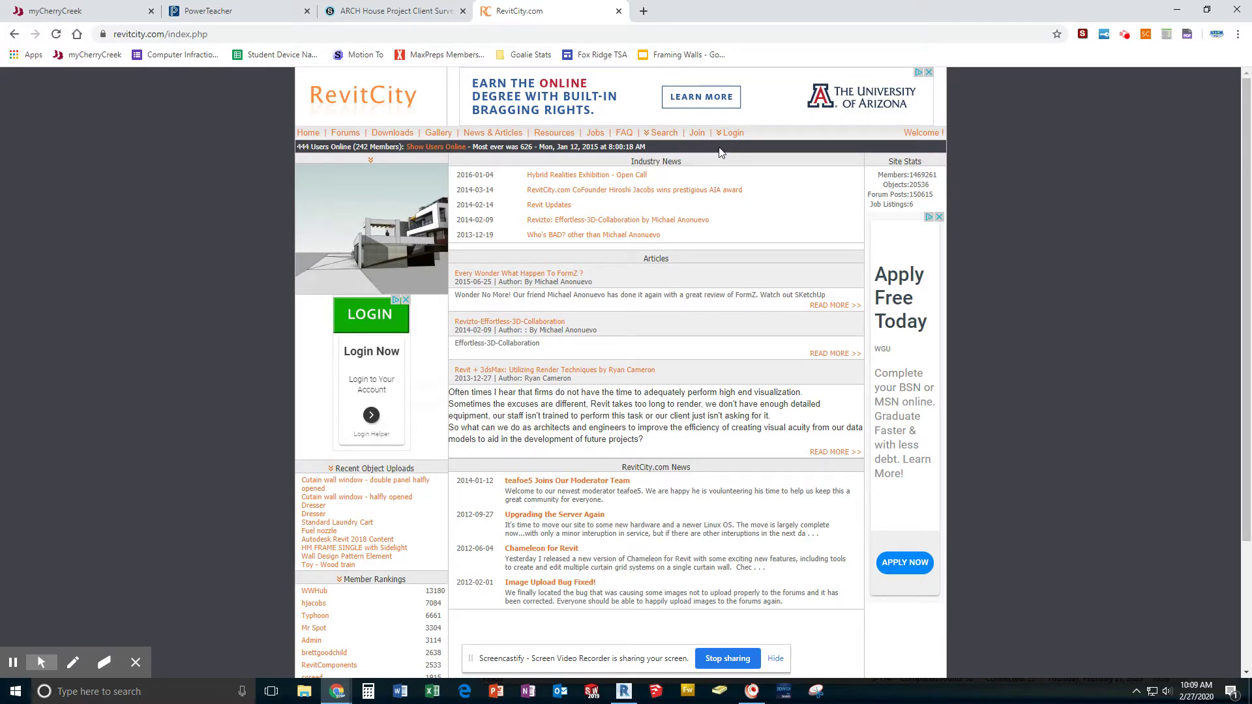
pyautogui.click(662, 138)
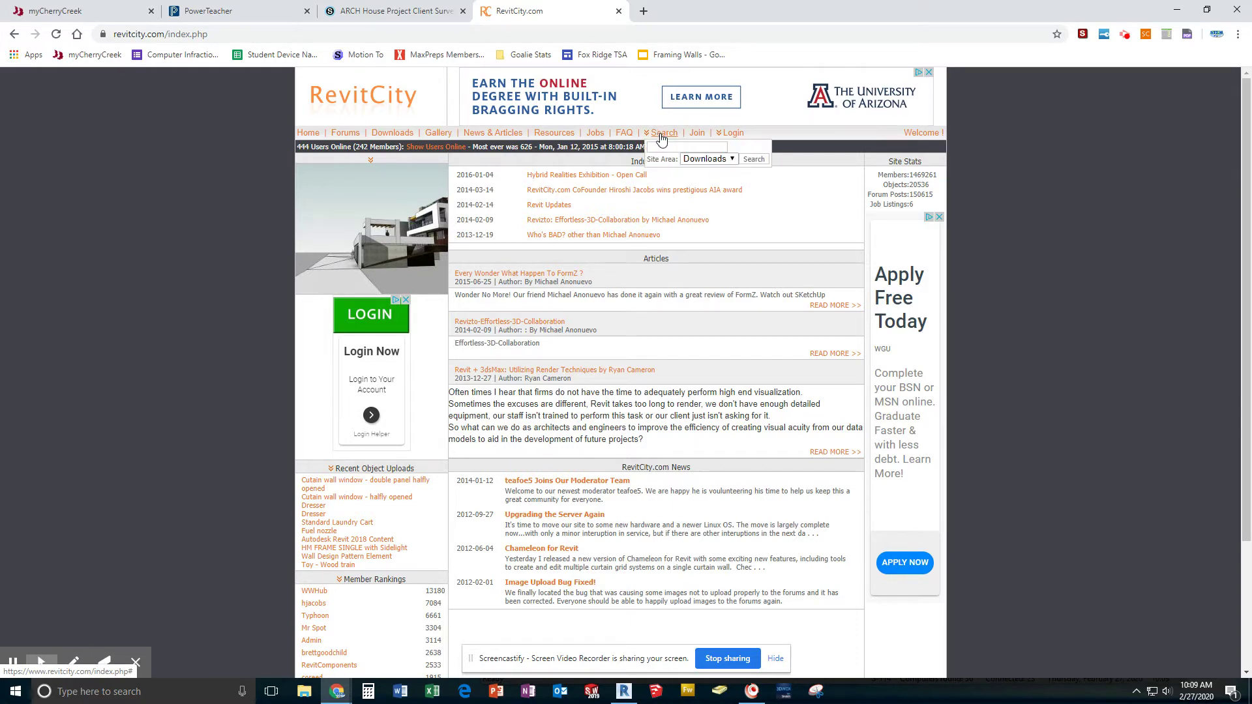
pyautogui.click(664, 148)
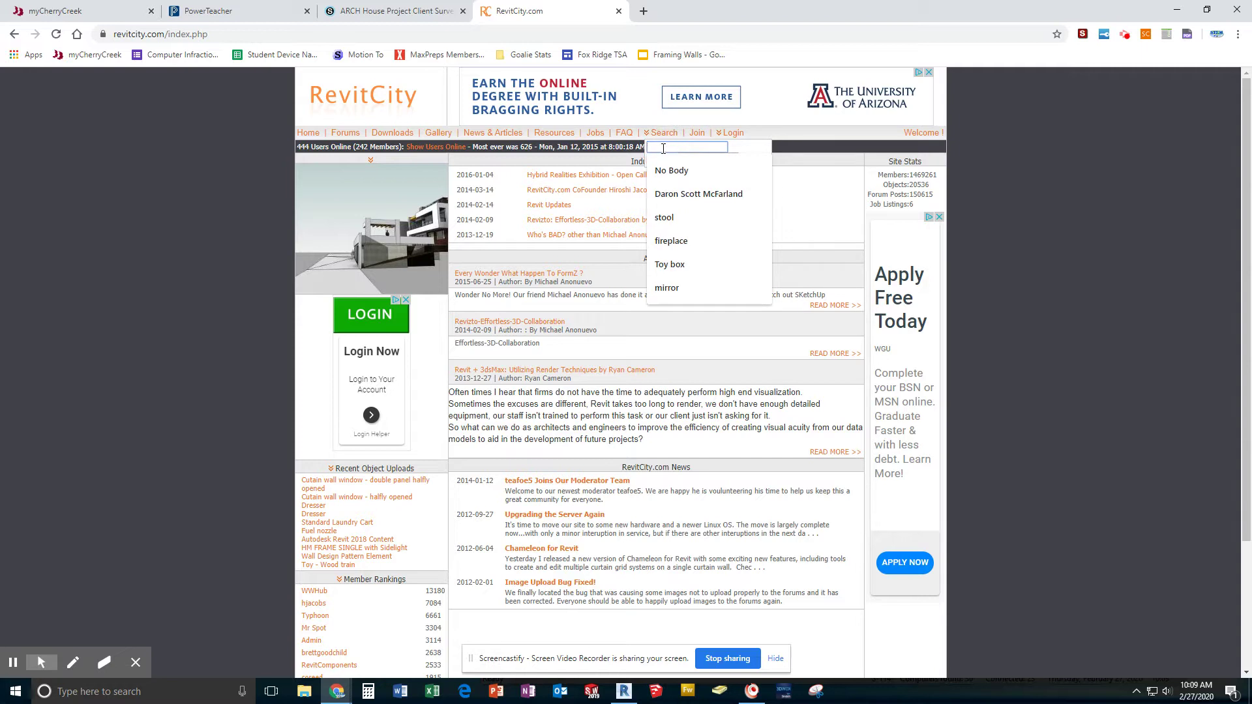
pyautogui.click(1113, 219)
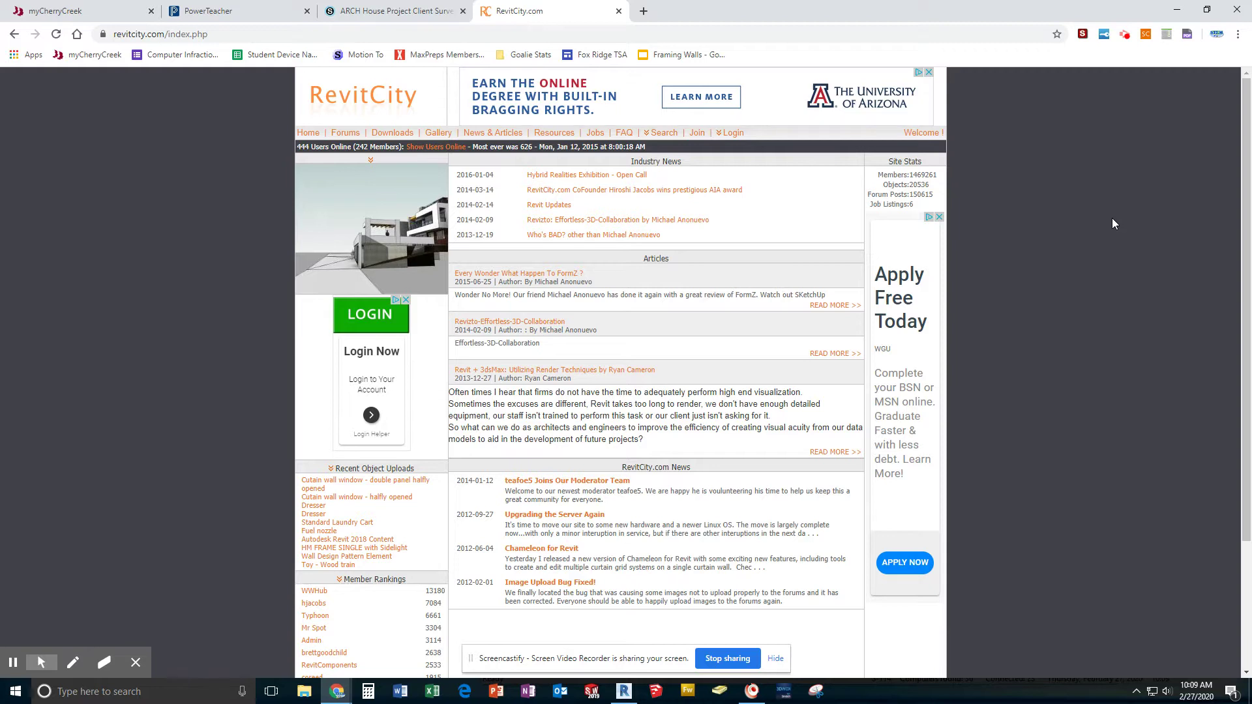
pyautogui.click(667, 134)
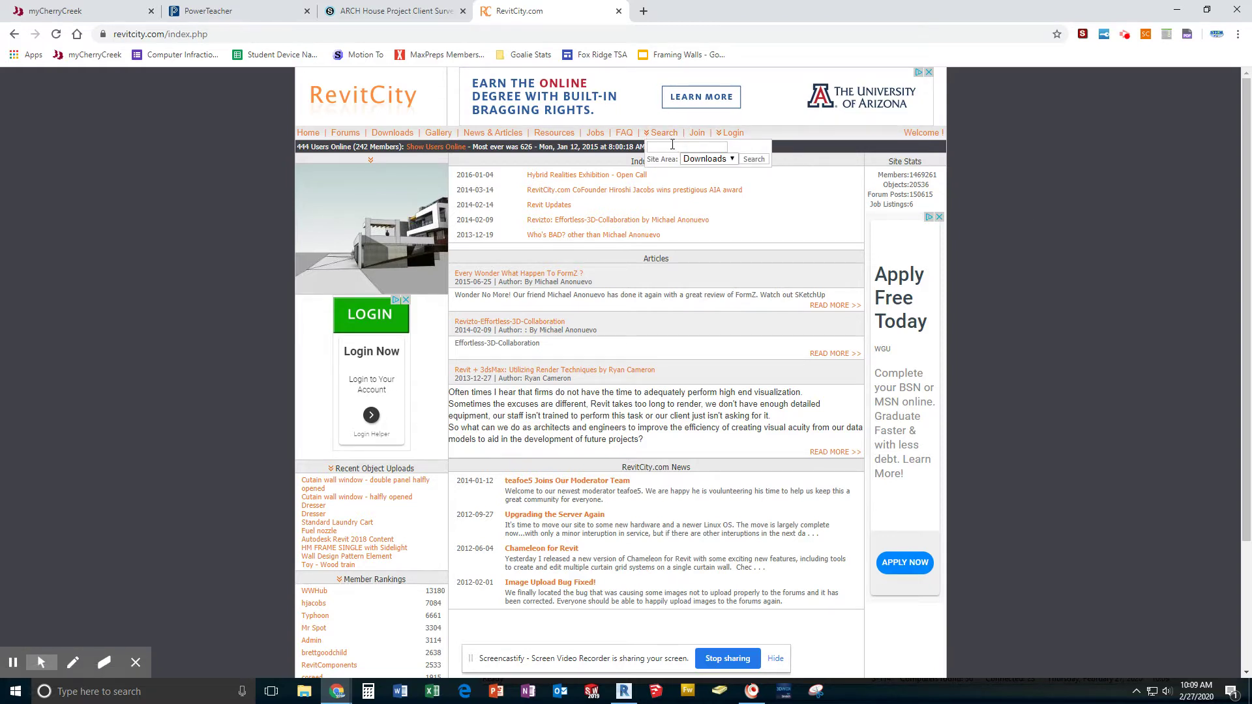
pyautogui.click(673, 145)
pyautogui.write('Crib')
pyautogui.press('Return')
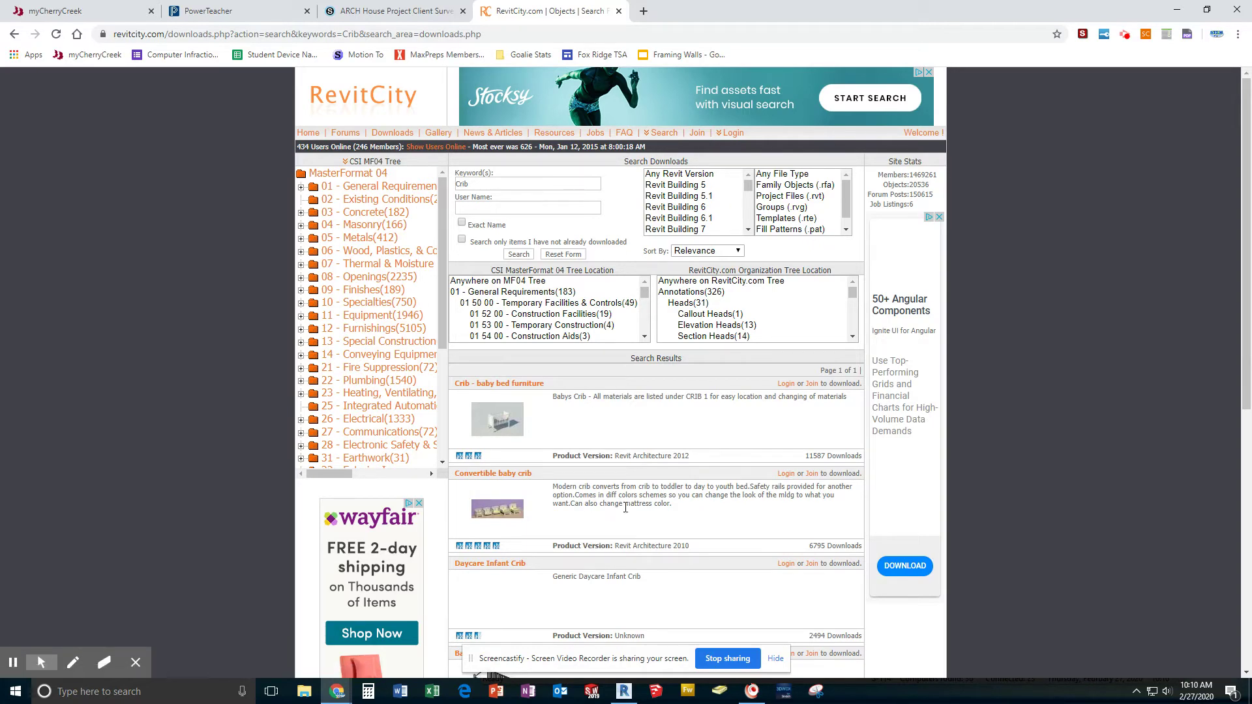
# Step: Log in from the Baby Crib result with the account user name and password, with Remember Me enabled
pyautogui.scroll(-1, 619, 502)
pyautogui.scroll(-3, 618, 501)
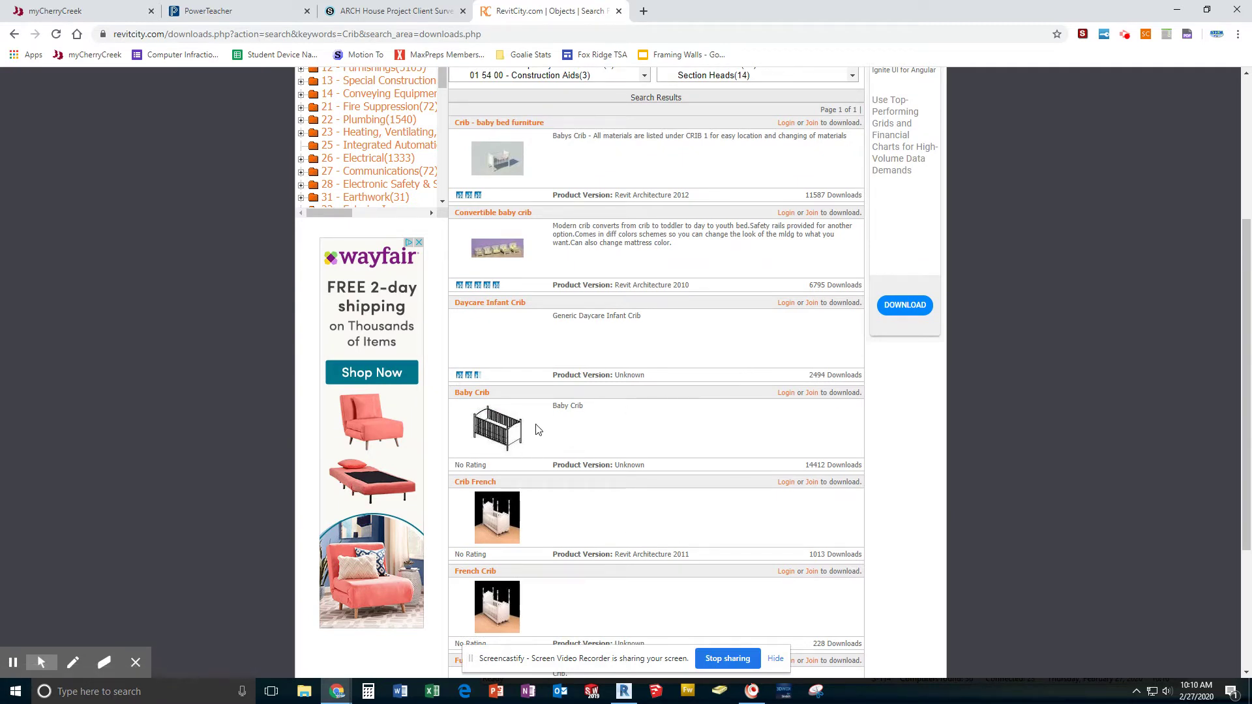
pyautogui.click(811, 394)
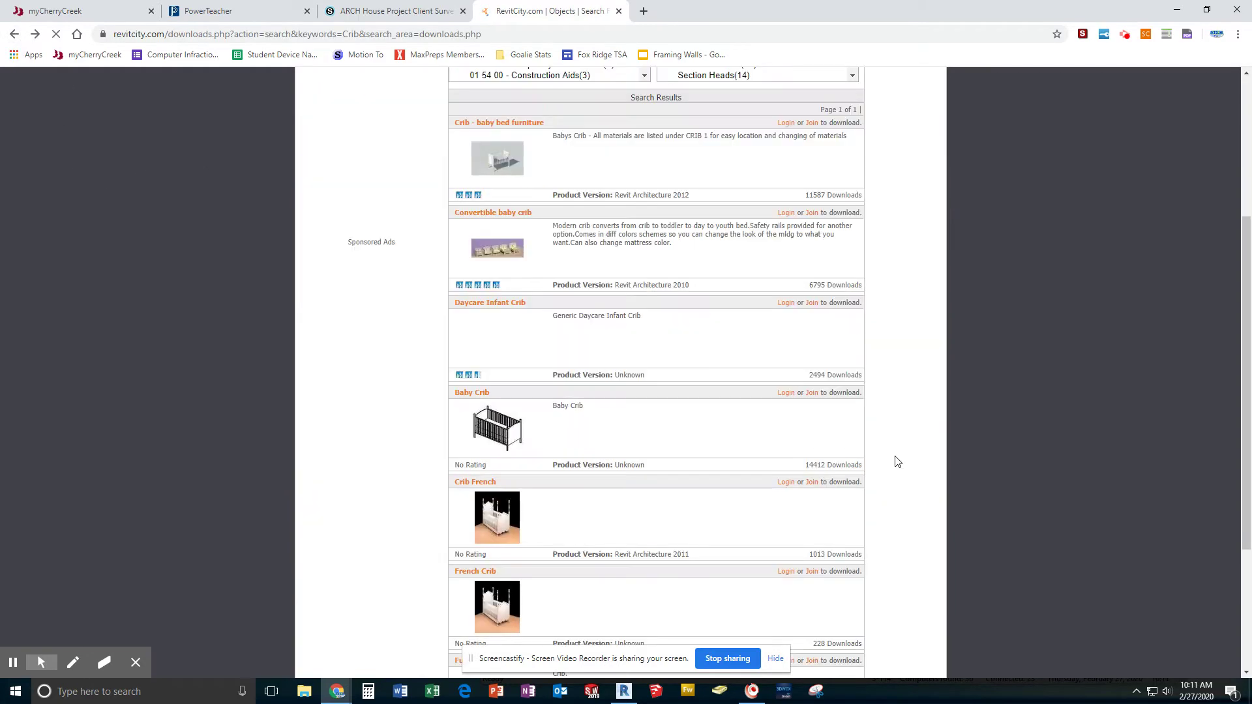
pyautogui.click(787, 396)
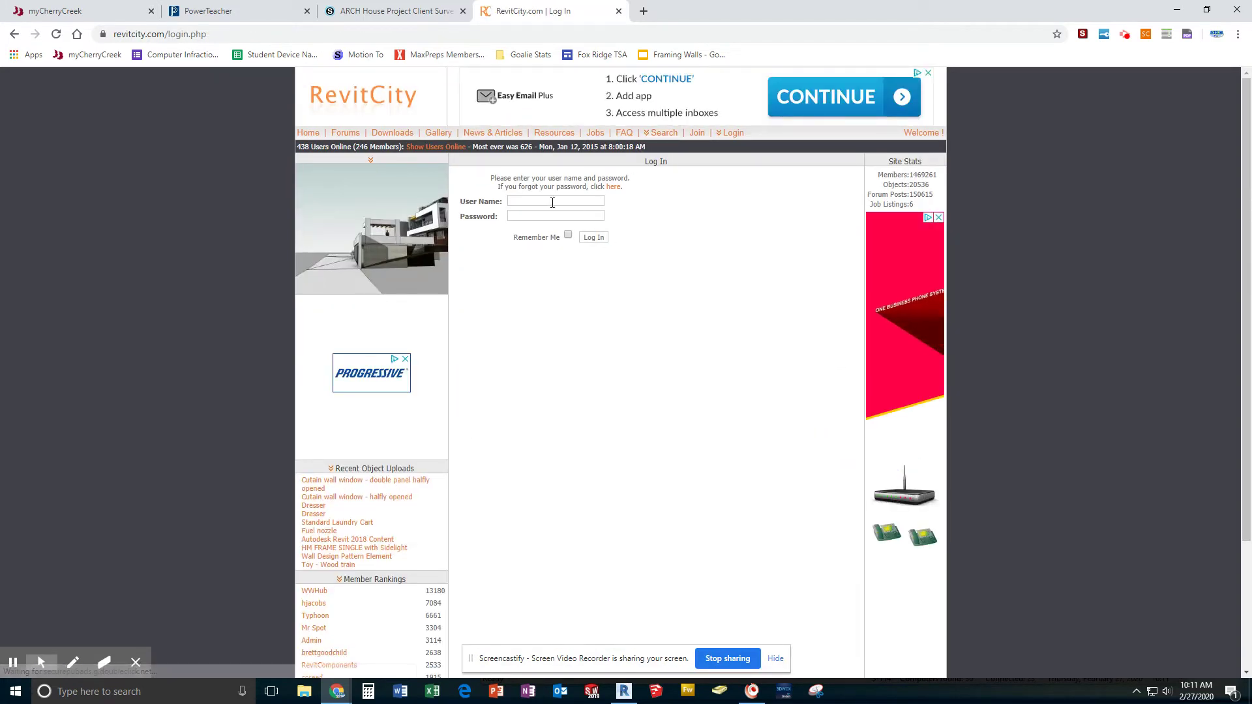
pyautogui.click(526, 202)
pyautogui.click(539, 224)
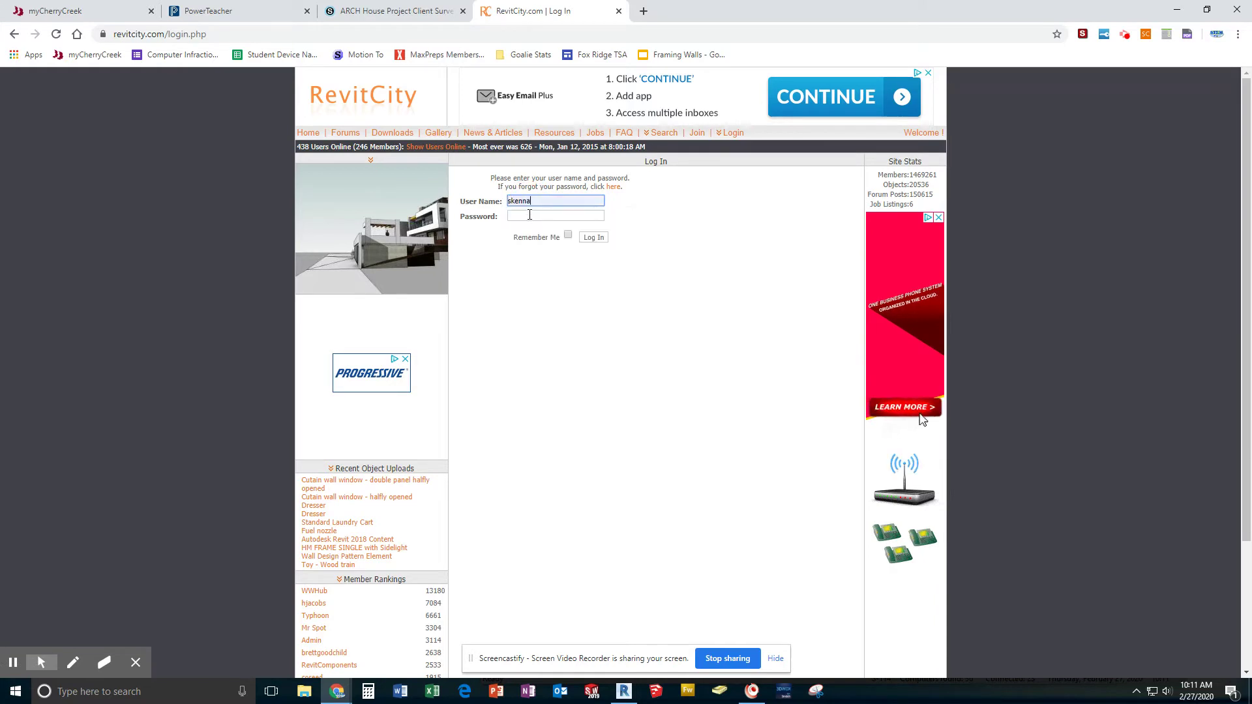
pyautogui.click(530, 215)
pyautogui.write('••••••••')
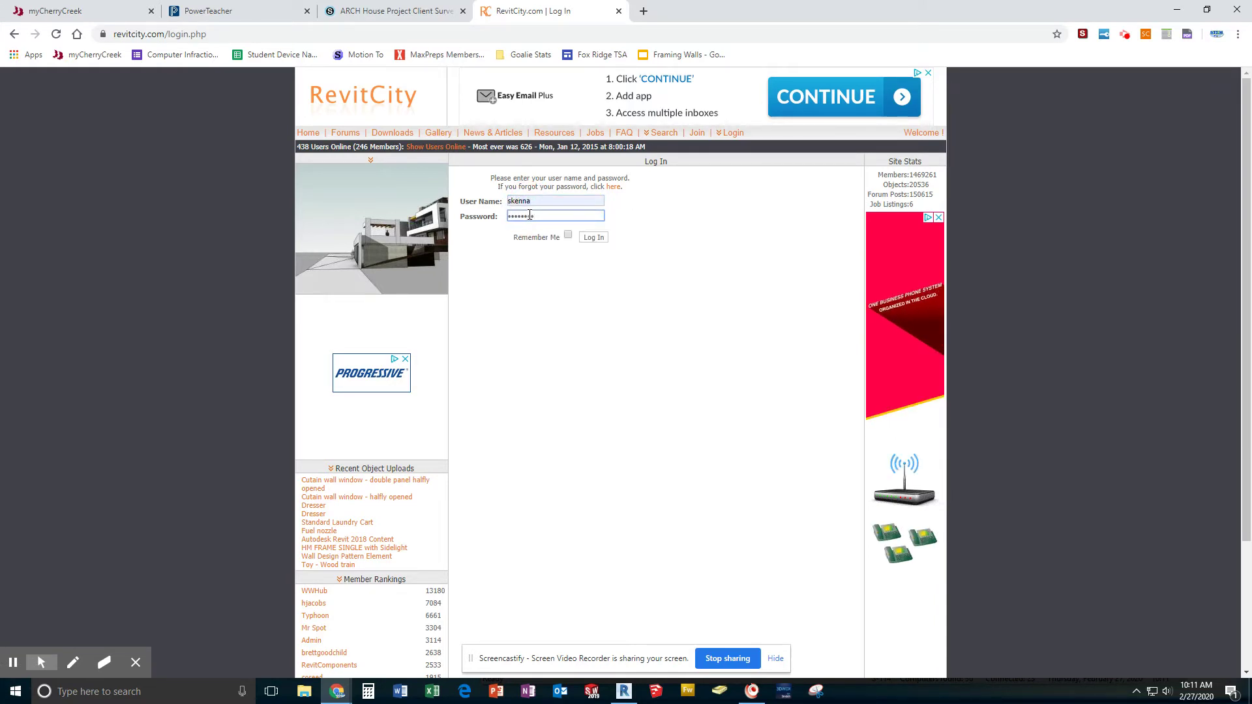
pyautogui.click(568, 236)
pyautogui.click(601, 240)
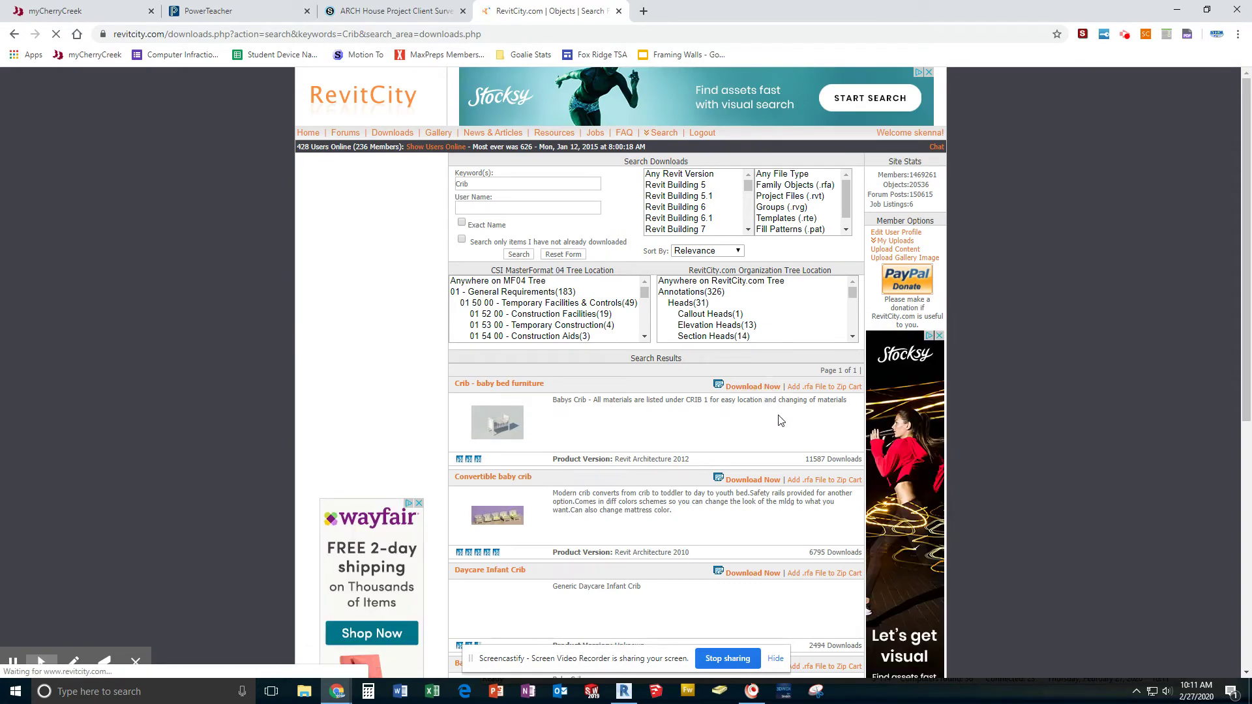
# Step: Download the Baby Crib family and save it as Baby_Crib_878.rfa in the Architecture folder on the H: drive
pyautogui.scroll(-5, 781, 420)
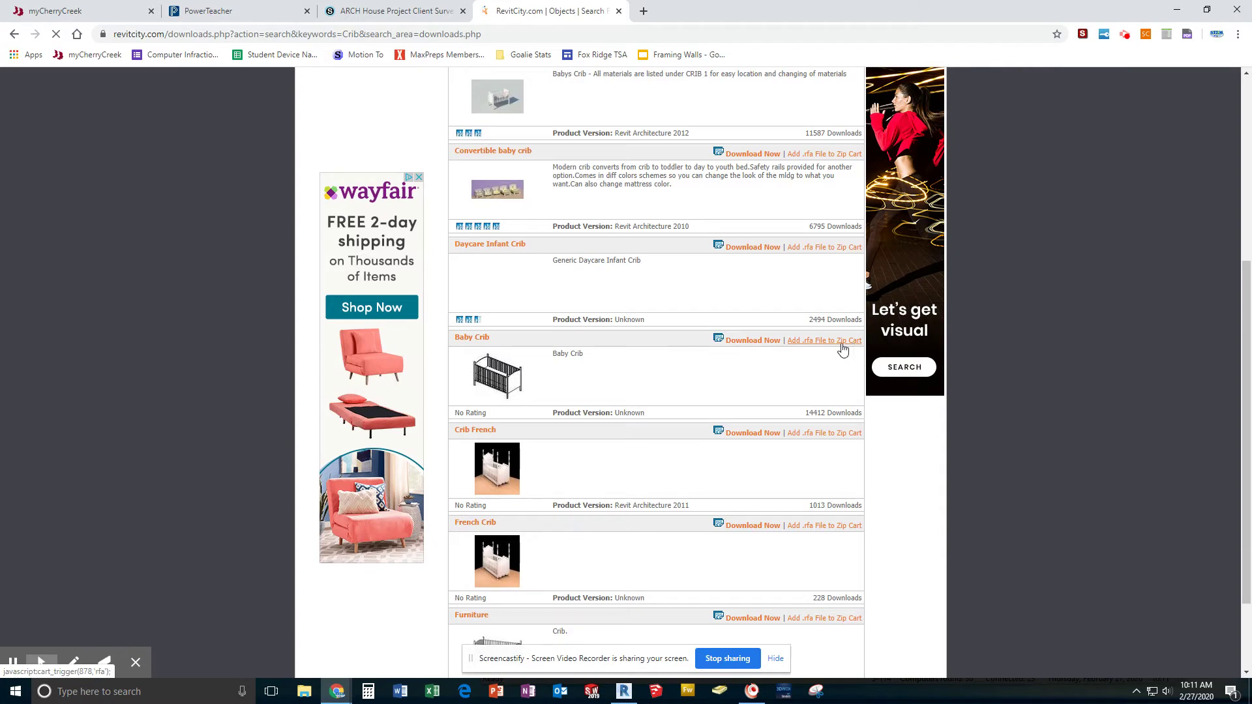
pyautogui.click(743, 348)
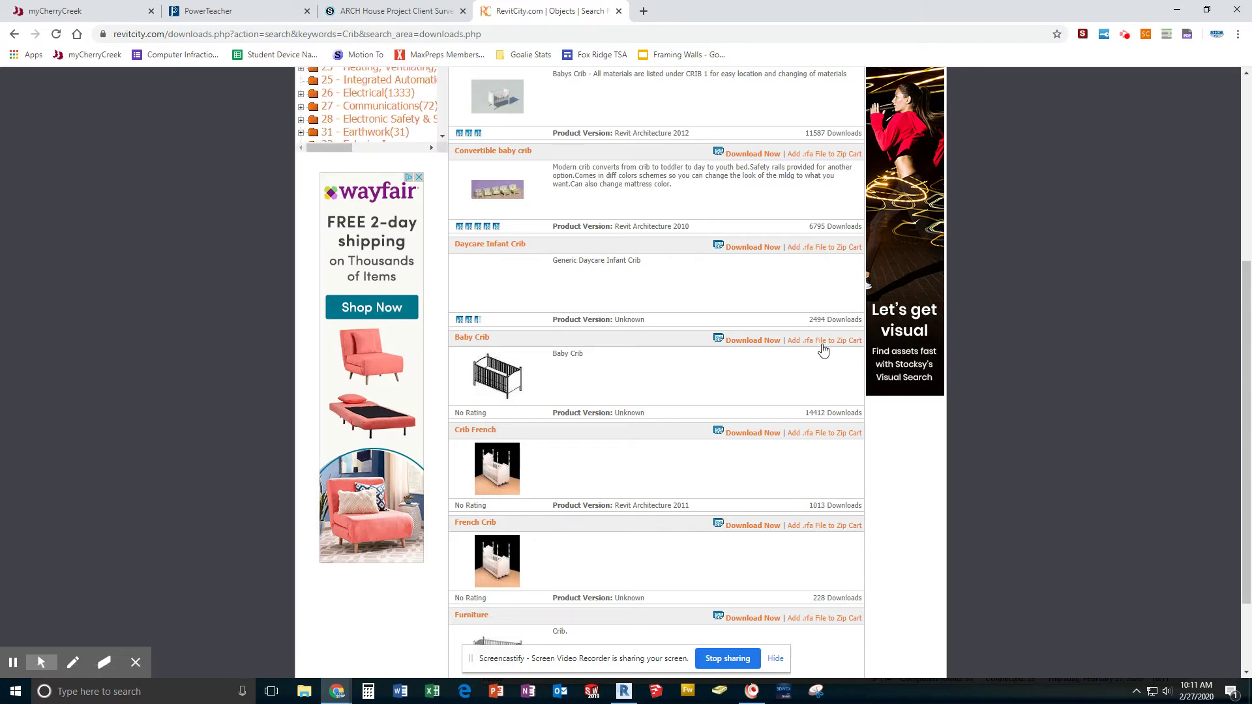
pyautogui.click(754, 344)
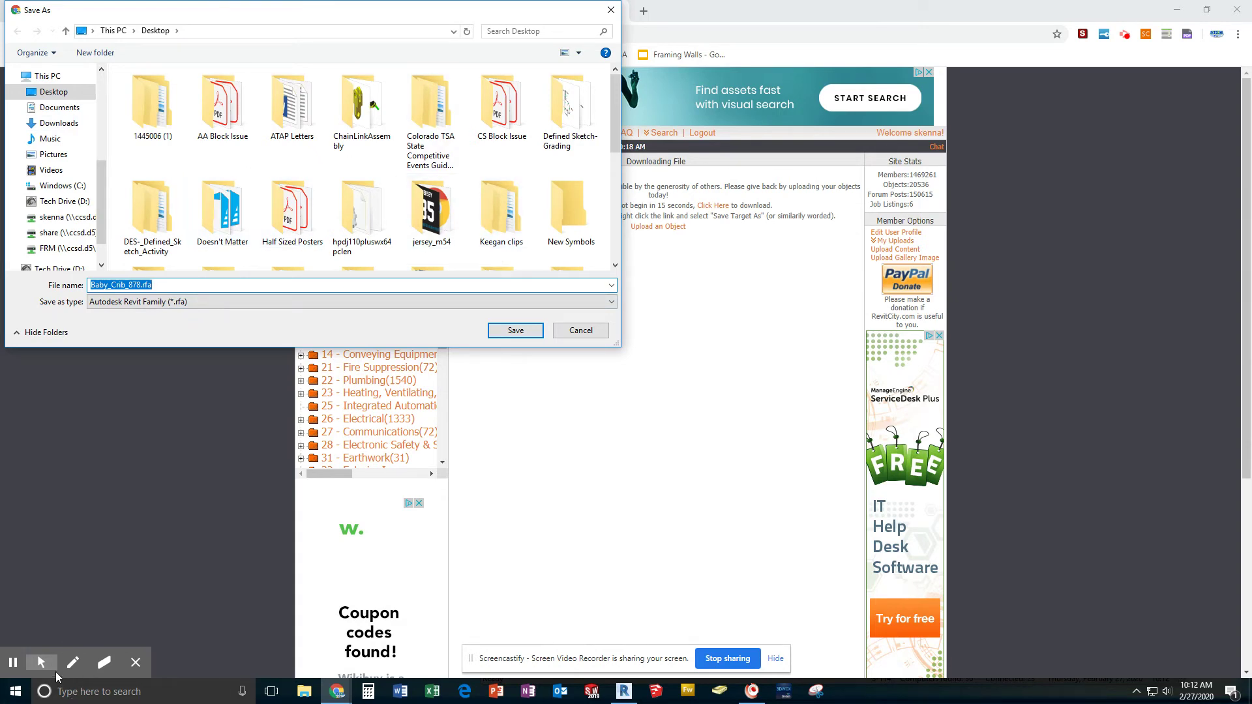
pyautogui.click(60, 218)
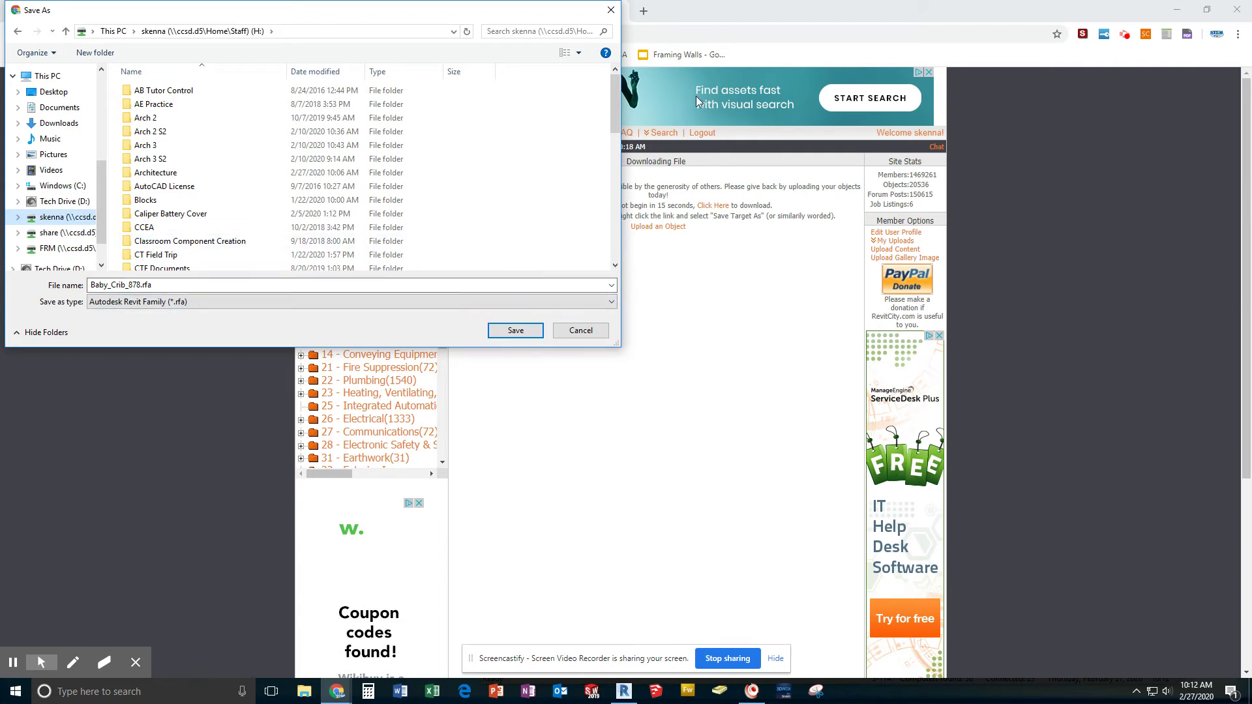
pyautogui.doubleClick(157, 173)
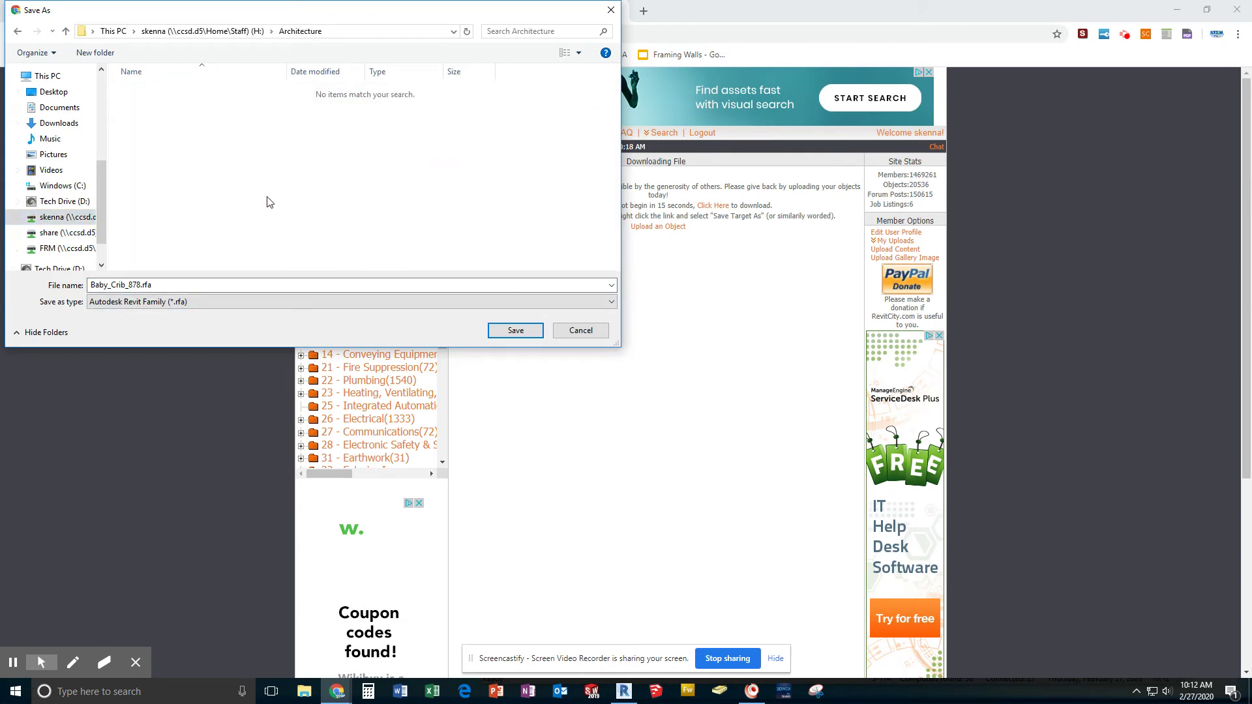
pyautogui.click(519, 330)
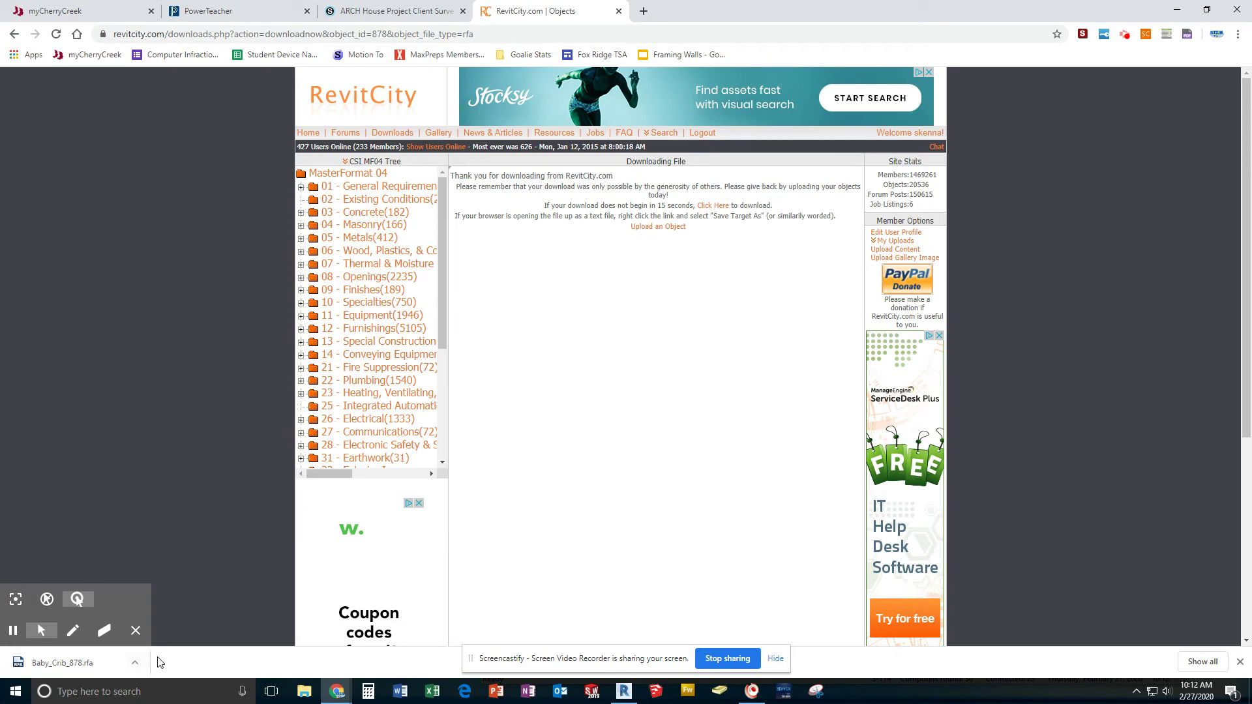
# Step: Open the downloaded Baby_Crib_878.rfa in Revit and upgrade the model to the 2020 version
pyautogui.click(135, 663)
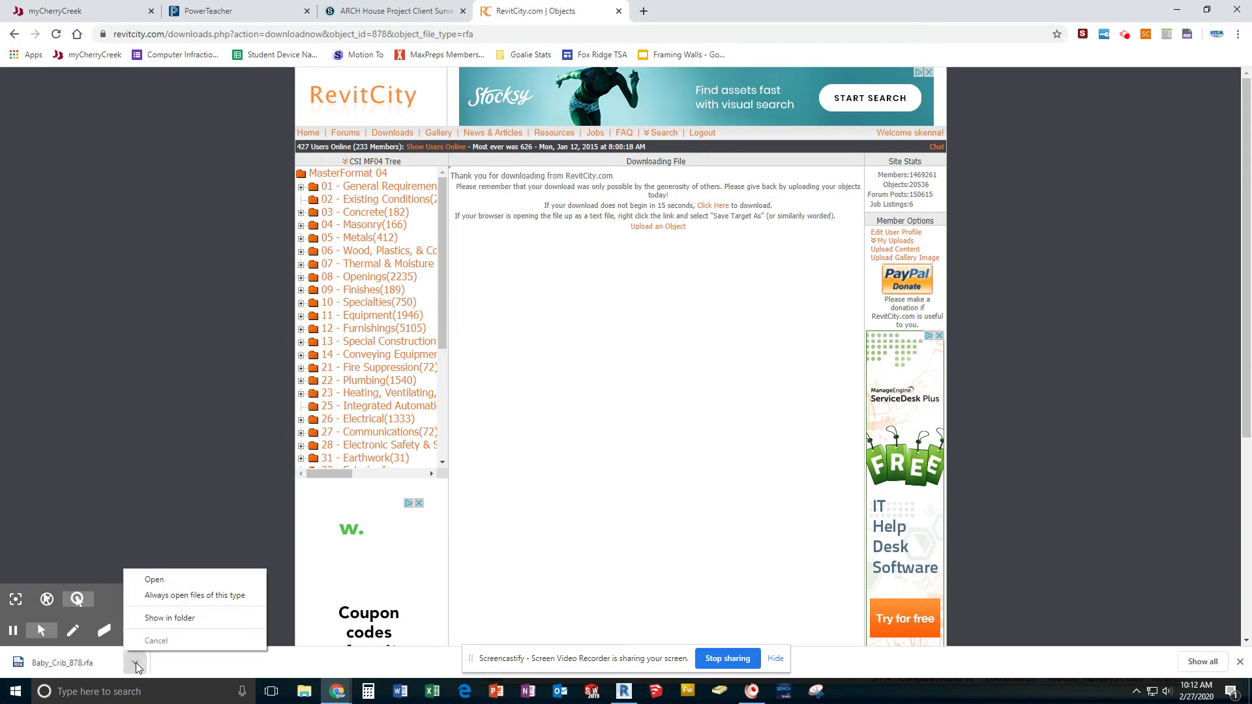
pyautogui.click(156, 580)
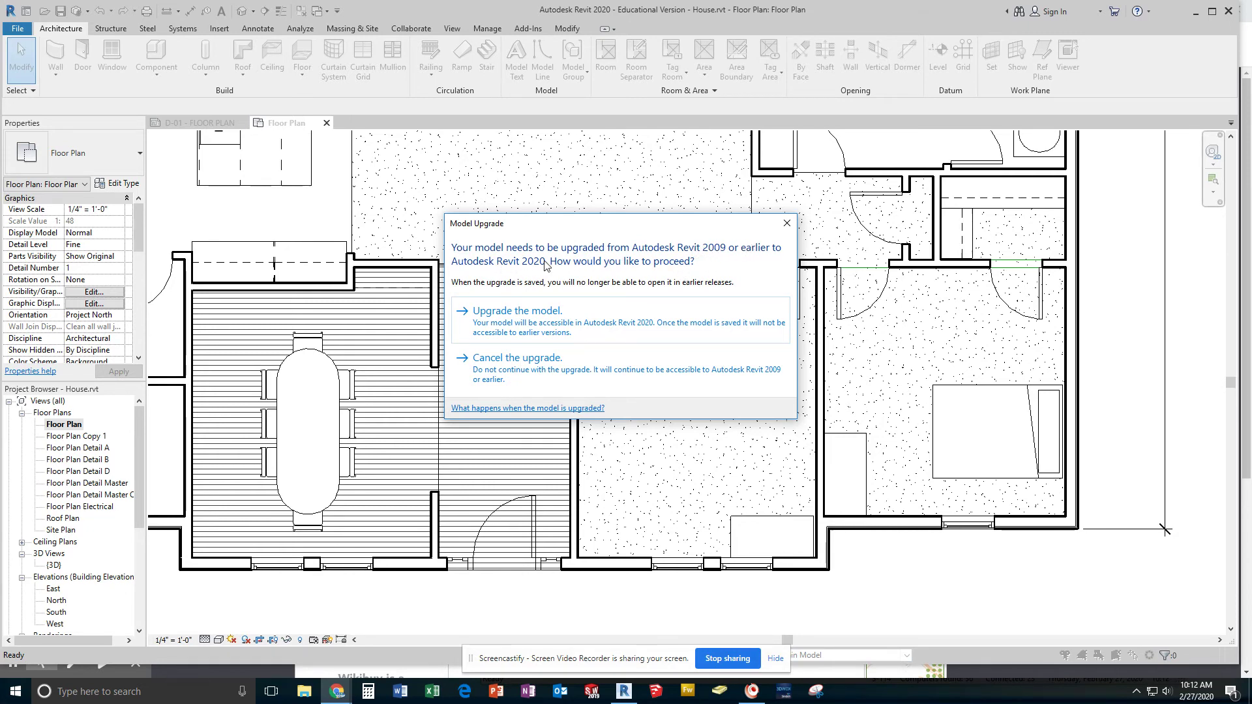
pyautogui.click(525, 316)
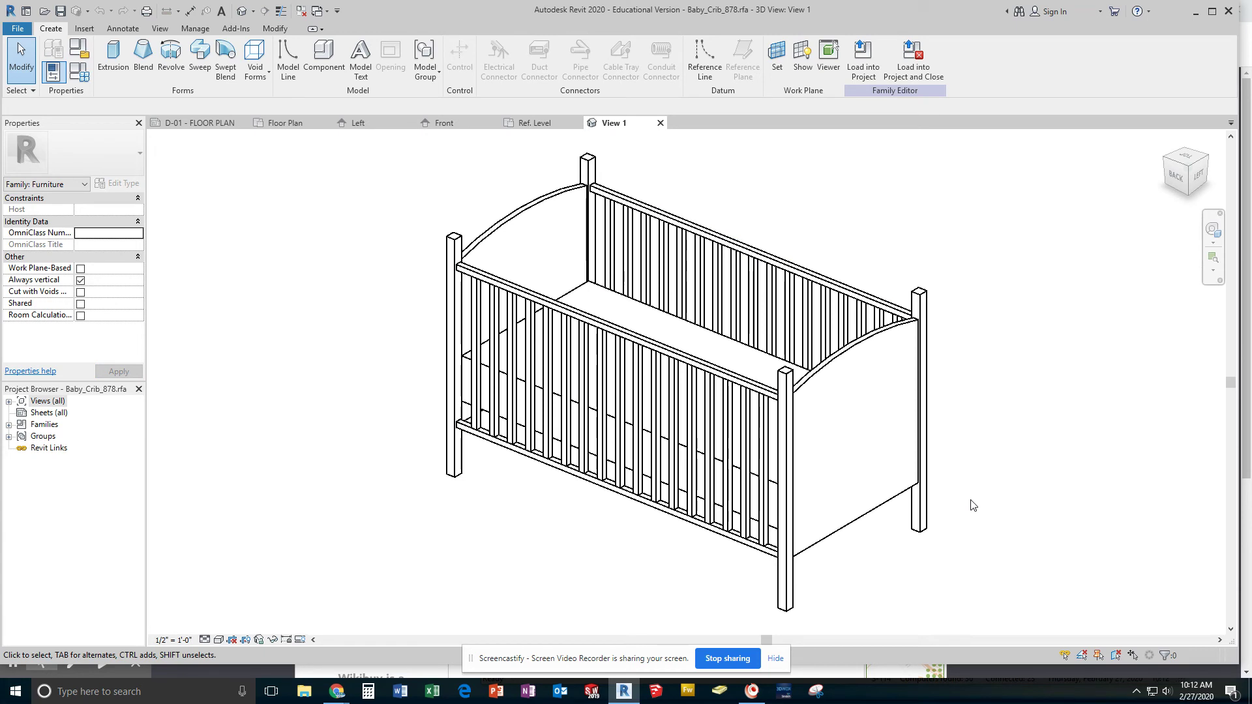
# Step: Load the crib family into the House project, closing the family, and place it lengthwise along the left wall of the middle bedroom
pyautogui.click(926, 71)
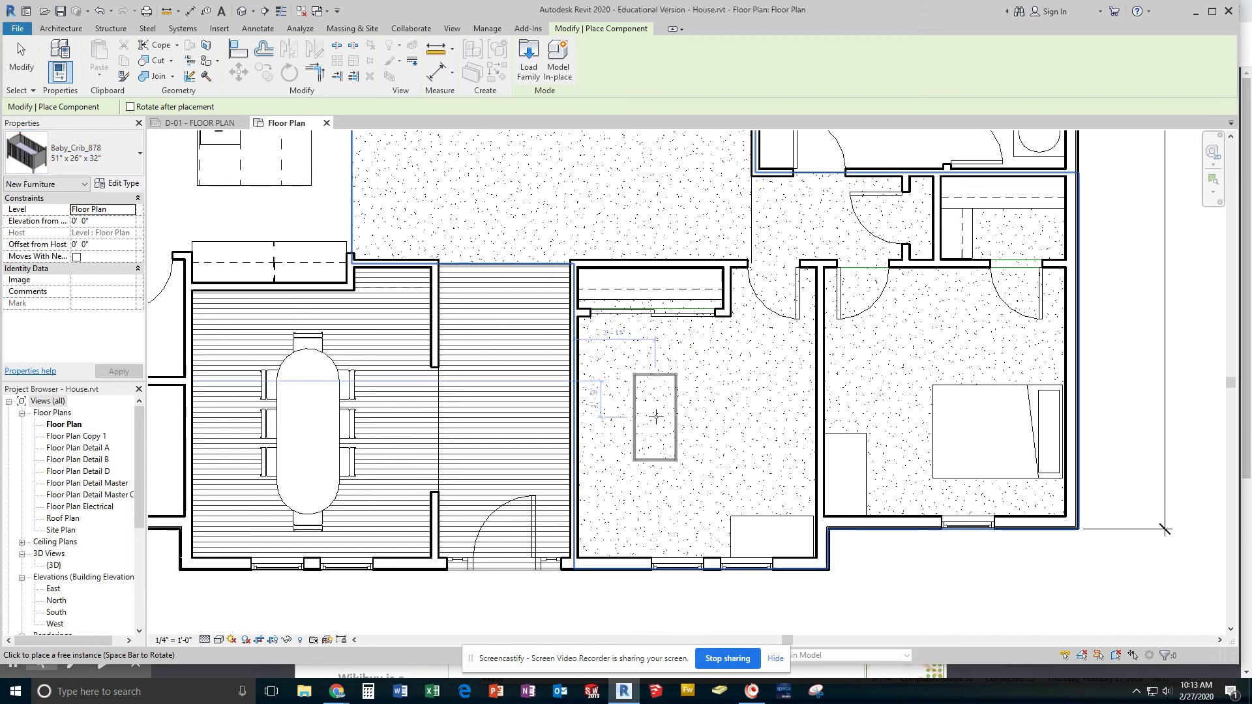
pyautogui.press('space')
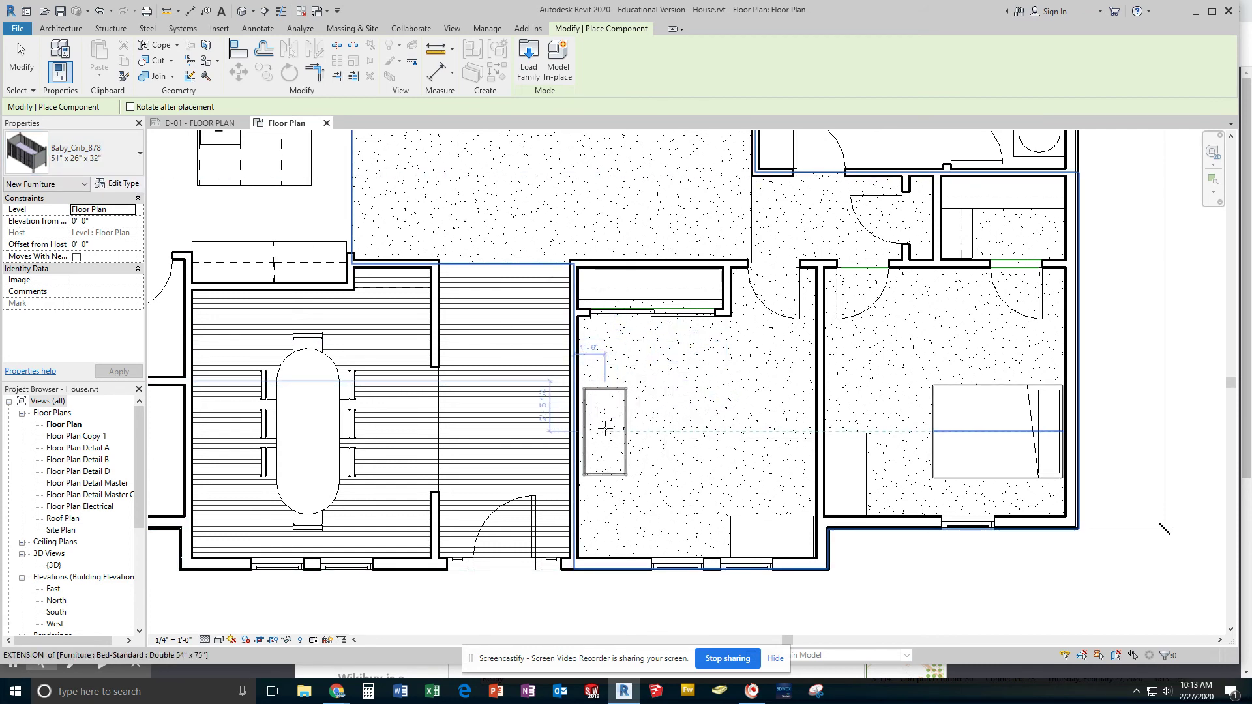
pyautogui.click(605, 428)
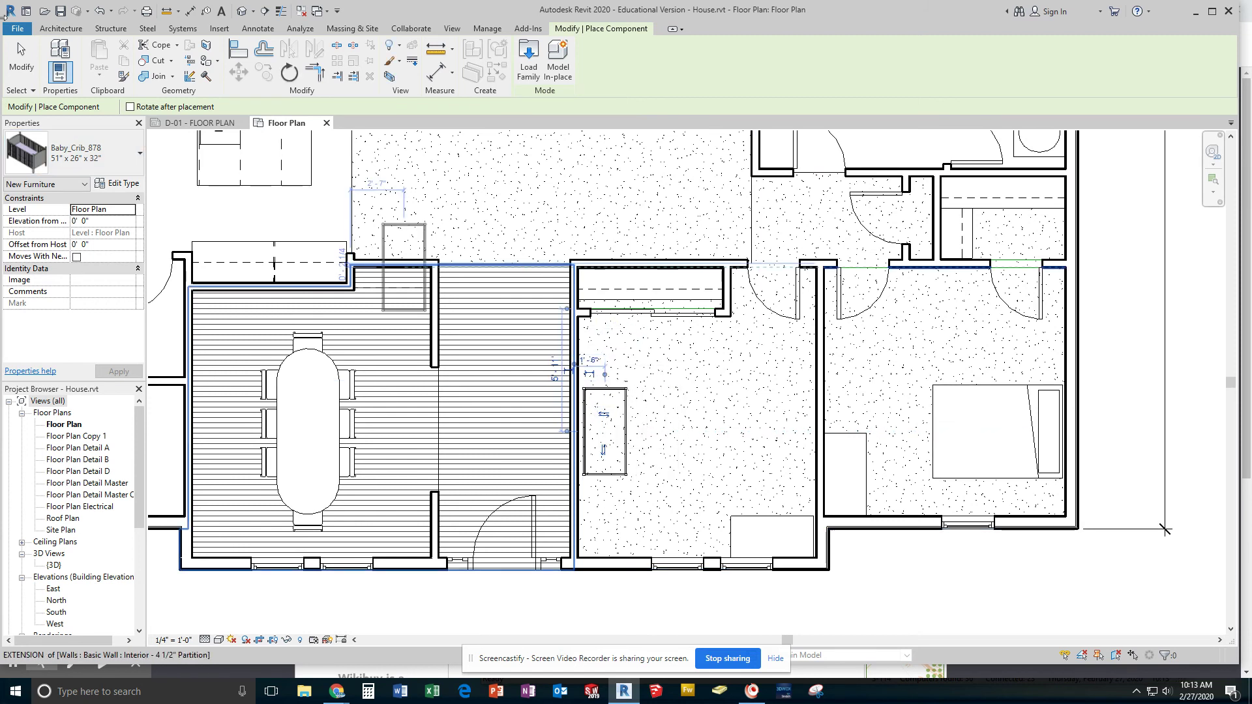
pyautogui.click(21, 59)
# Step: Restart the Component command and examine the Baby_Crib_878 entry among the available component types, leaving without placing another
pyautogui.click(167, 55)
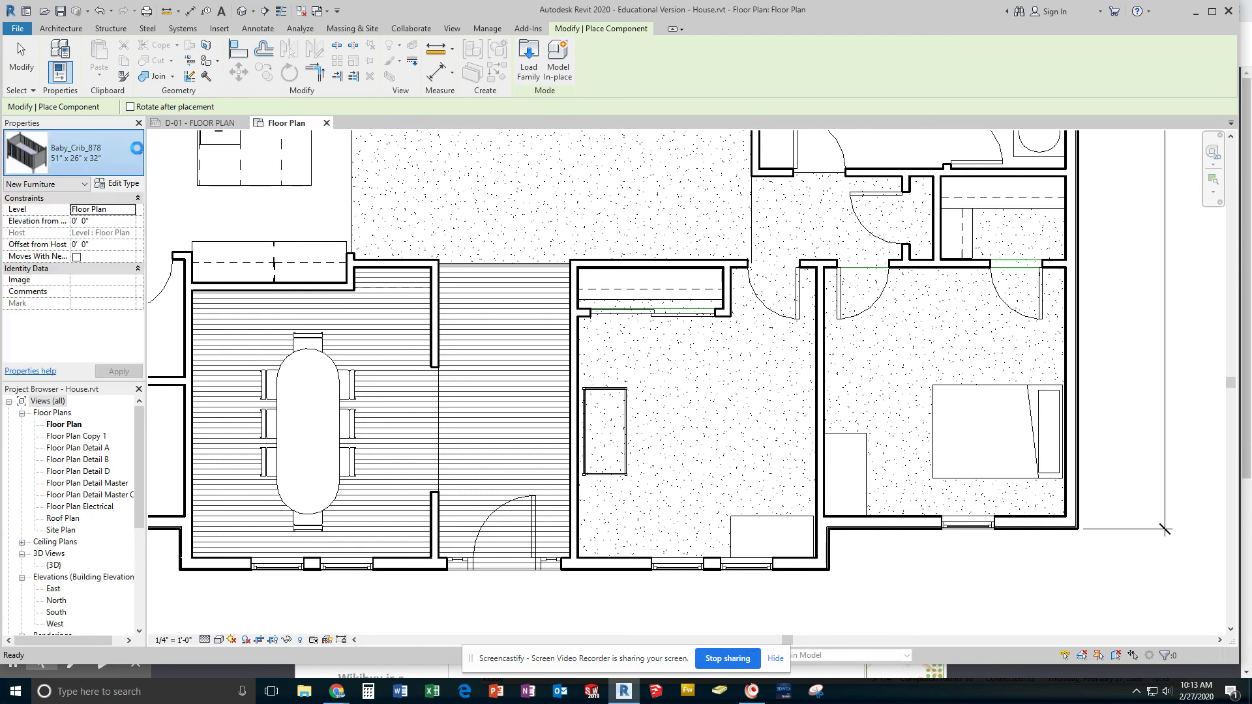
pyautogui.click(138, 153)
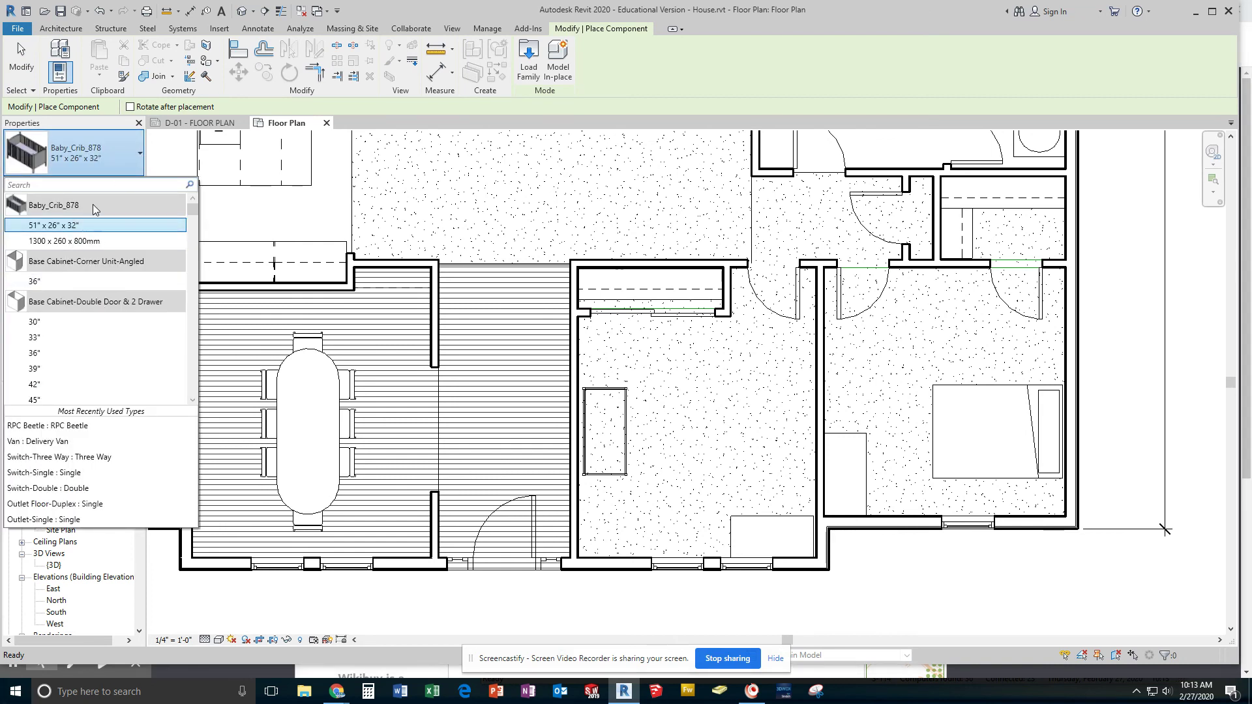
pyautogui.moveTo(95, 208)
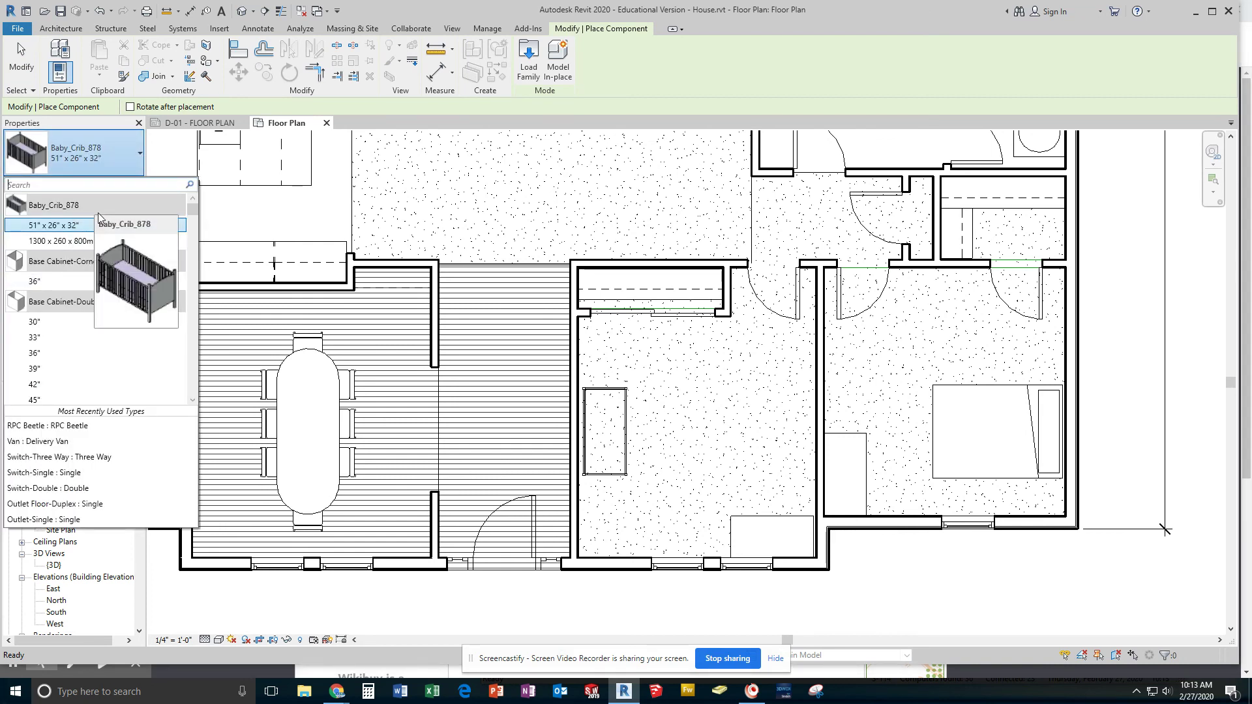
pyautogui.click(623, 199)
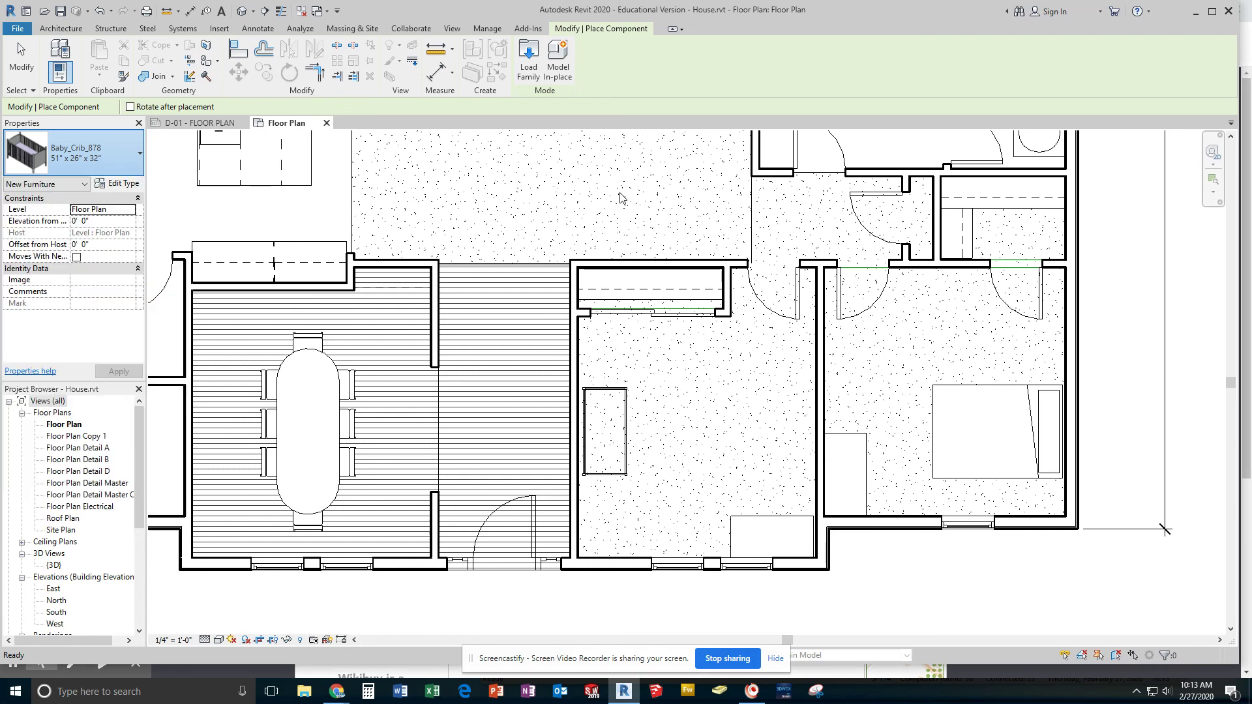
pyautogui.press('Escape')
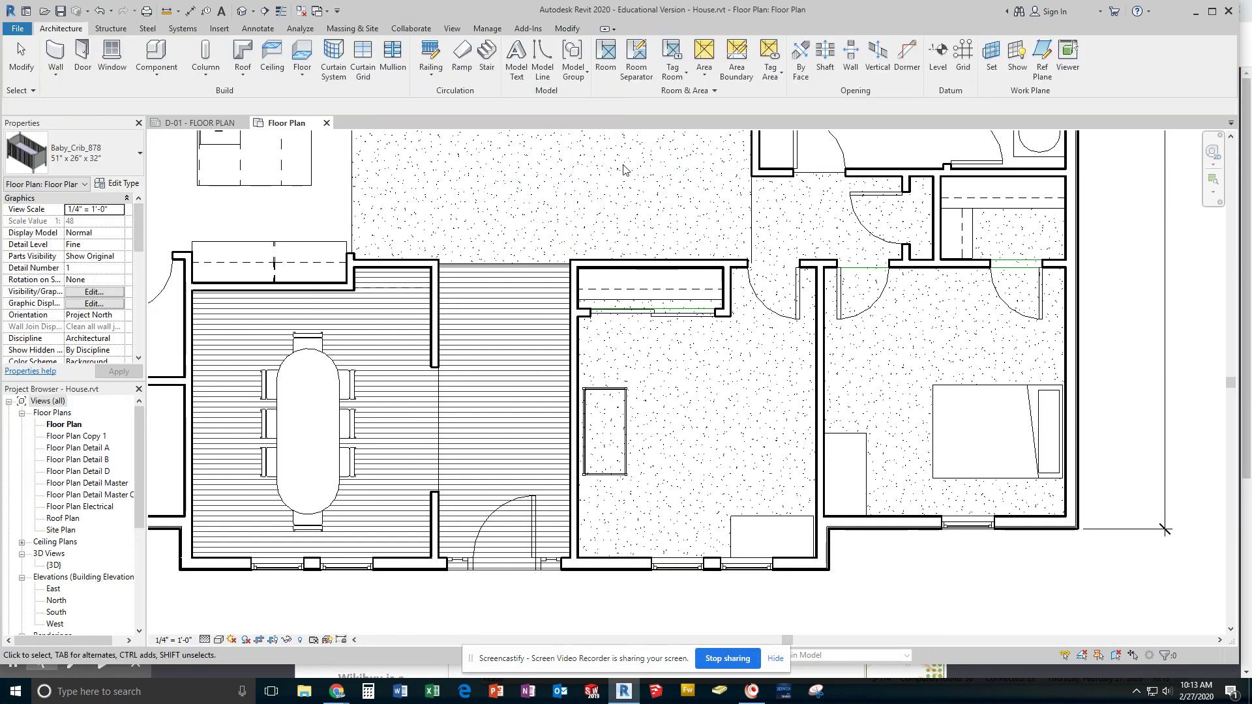